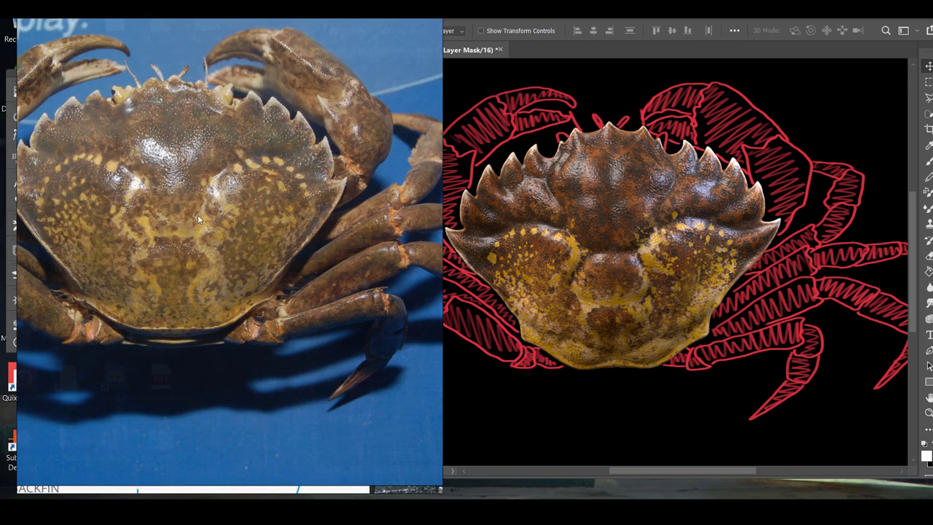
Nudge the reference photo, then inspect the mid brown, dark brown2, yellow brown1 and color breakup nodes.
scroll(225, 262, "down", 3)
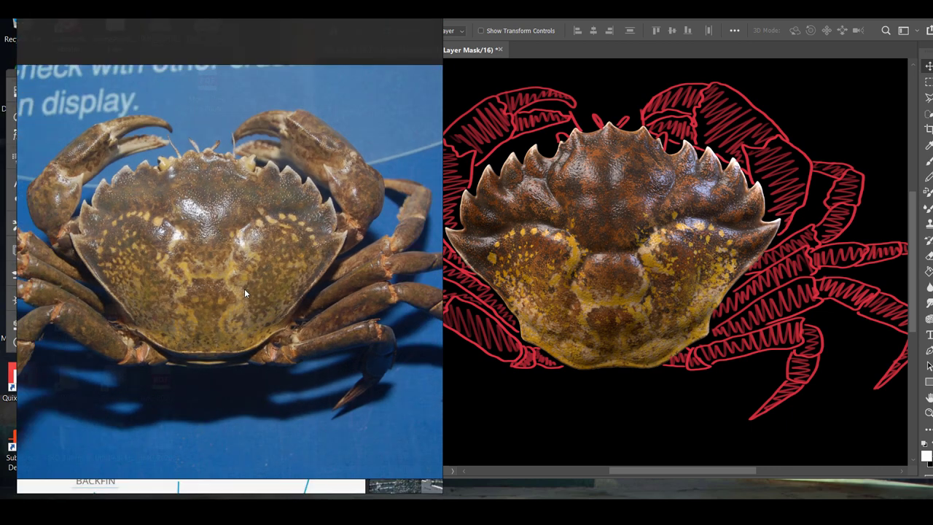
left_click_drag(243, 289, 222, 280)
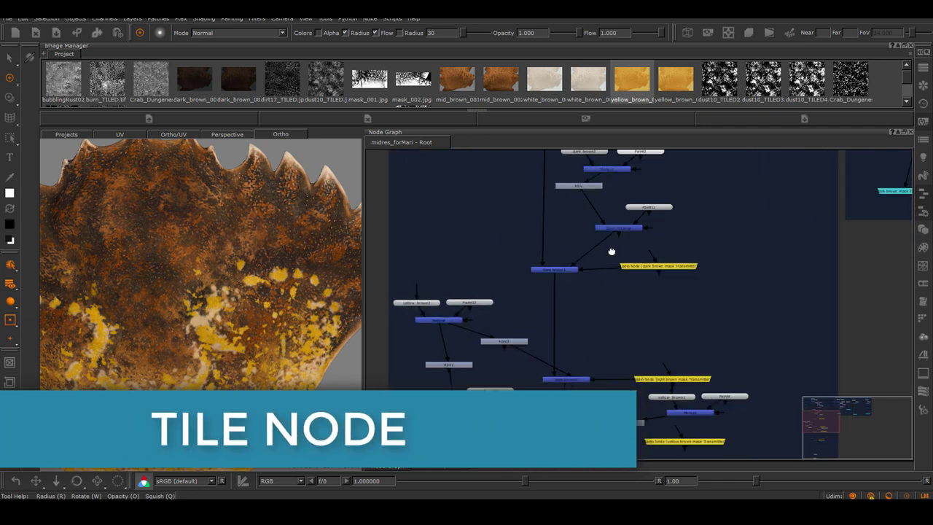
left_click(581, 263)
scroll(731, 301, "up", 2)
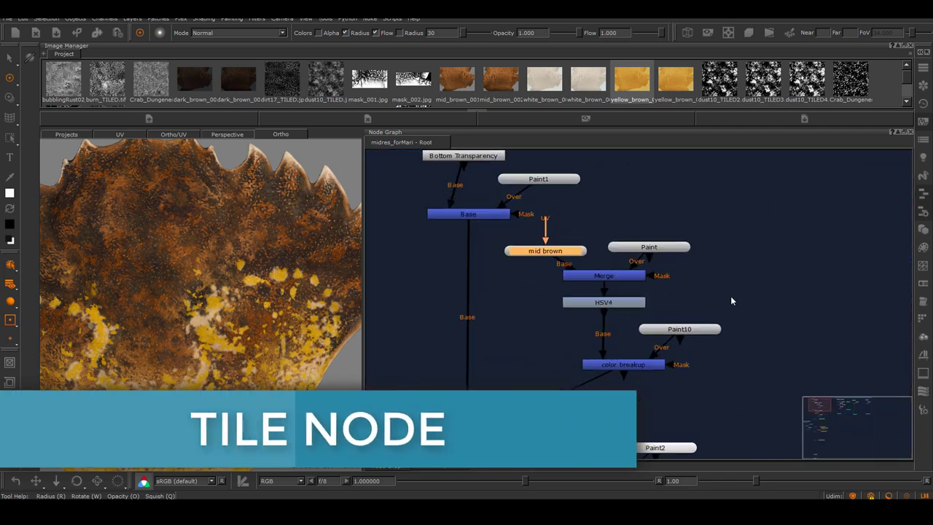
scroll(573, 217, "down", 3)
left_click(575, 270)
middle_click_drag(575, 271, 711, 278)
scroll(711, 278, "up", 2)
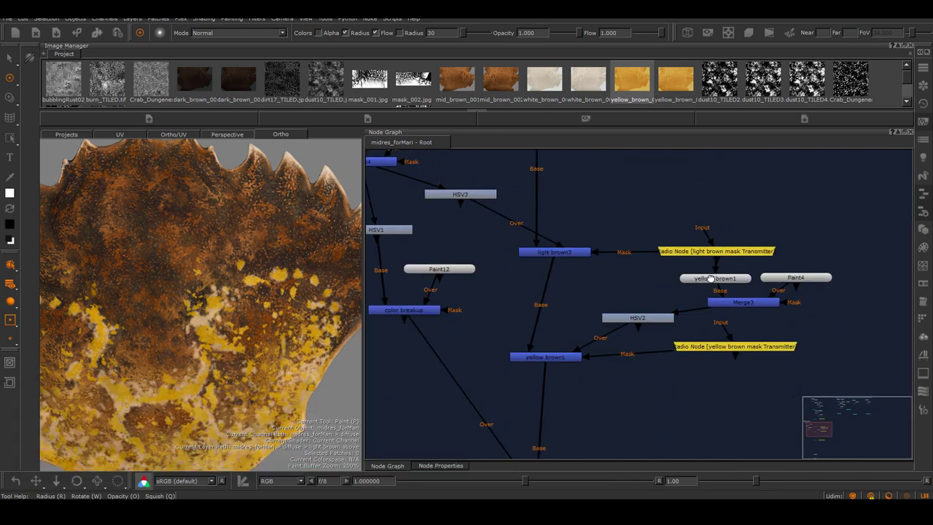
left_click(711, 279)
scroll(701, 336, "down", 3)
middle_click_drag(701, 336, 642, 323)
scroll(584, 265, "up", 2)
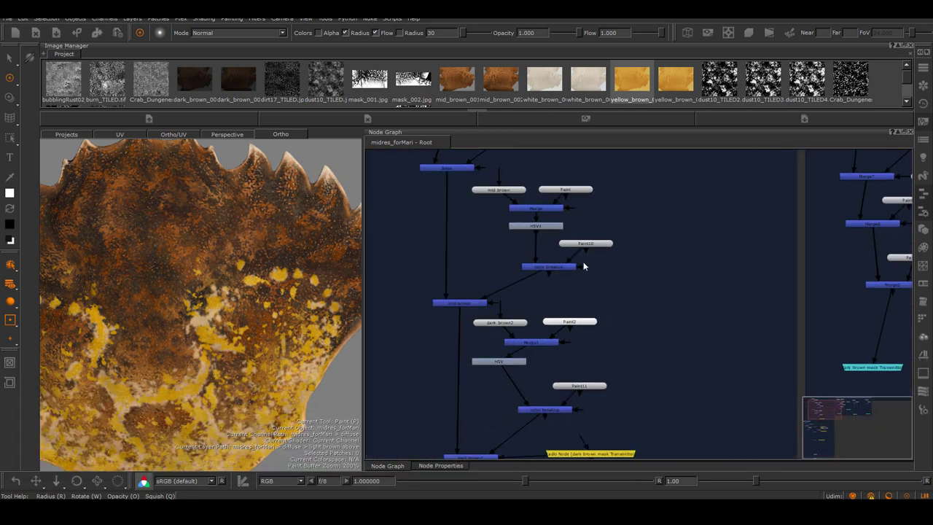
scroll(584, 266, "up", 2)
middle_click_drag(584, 265, 666, 331)
left_click(618, 301)
scroll(675, 312, "down", 2)
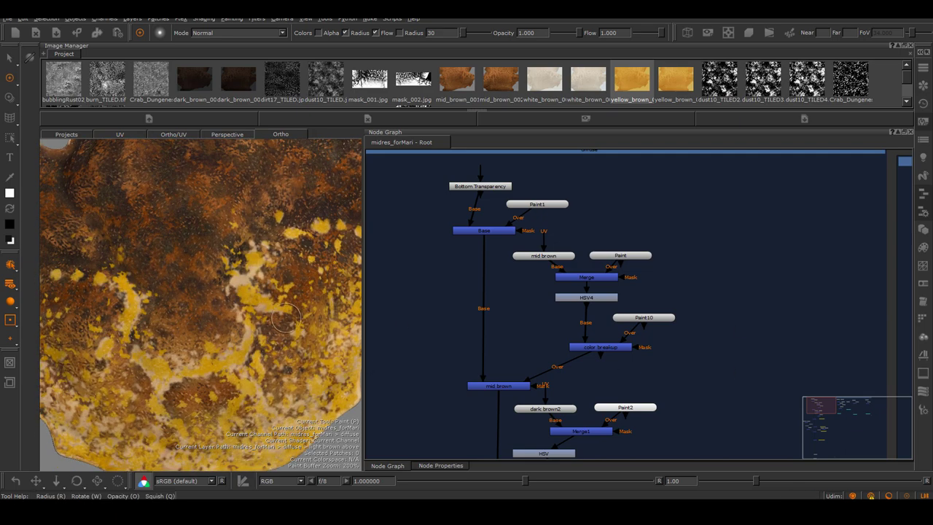
scroll(699, 292, "down", 2)
scroll(699, 291, "up", 2)
mouse_move(685, 293)
middle_mouse_down()
mouse_move(699, 352)
mouse_move(708, 313)
mouse_move(685, 279)
middle_mouse_up()
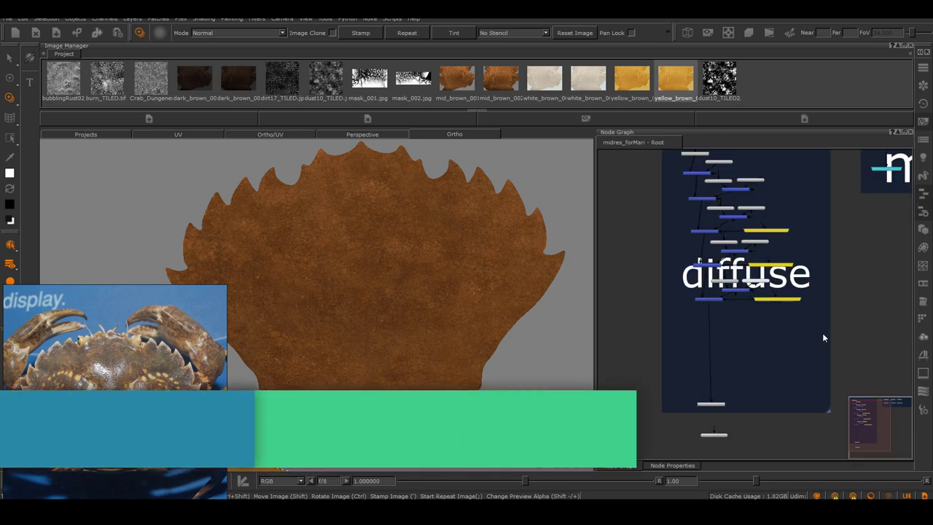
scroll(744, 229, "down", 1)
middle_click_drag(744, 230, 685, 233)
scroll(693, 345, "up", 1)
Select the dark brown1 and light brown3 nodes, then centre the graph on the mask group.
left_click(689, 336)
left_click(690, 322)
mouse_move(642, 374)
middle_mouse_down()
mouse_move(686, 312)
mouse_move(761, 355)
mouse_move(802, 201)
mouse_move(740, 292)
middle_mouse_up()
scroll(740, 292, "down", 2)
middle_click_drag(704, 367, 801, 338)
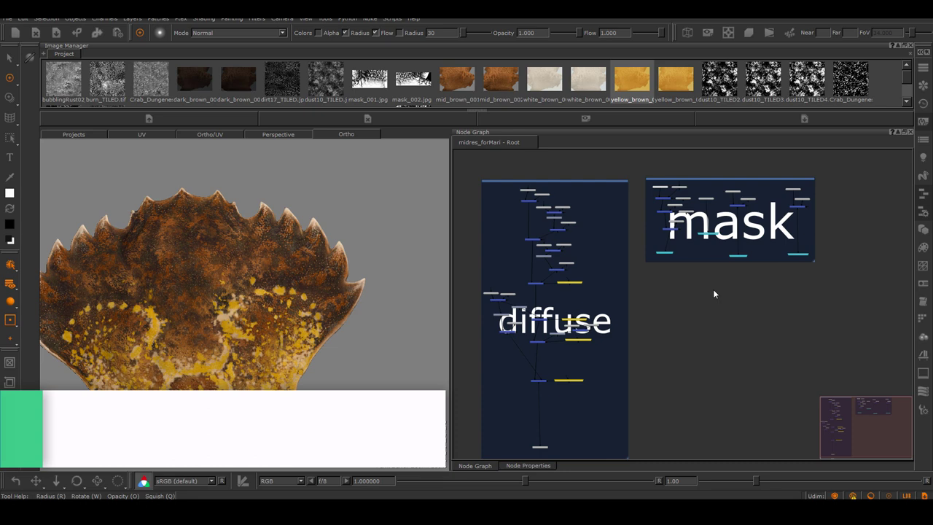
scroll(668, 340, "up", 2)
middle_click_drag(710, 284, 692, 309)
scroll(683, 359, "down", 1)
scroll(692, 308, "down", 1)
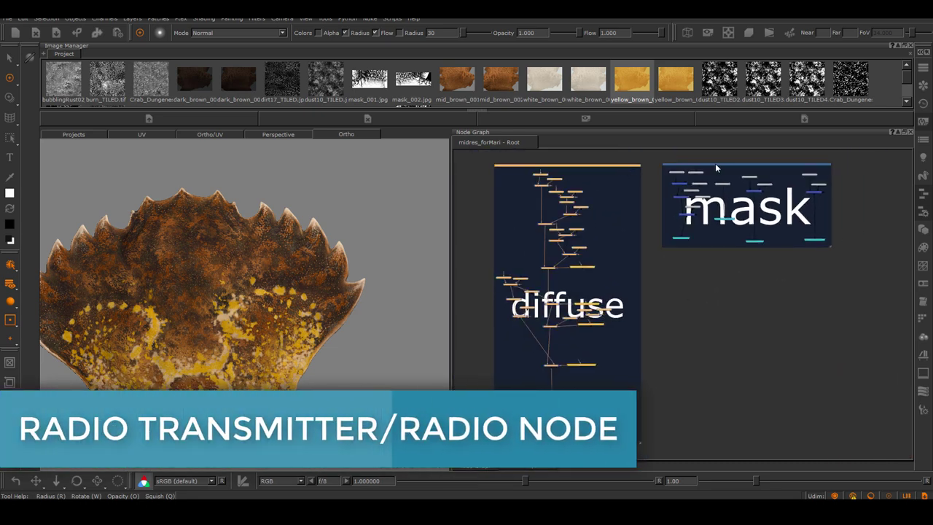
scroll(709, 321, "up", 3)
middle_click_drag(709, 321, 666, 423)
scroll(687, 264, "up", 4)
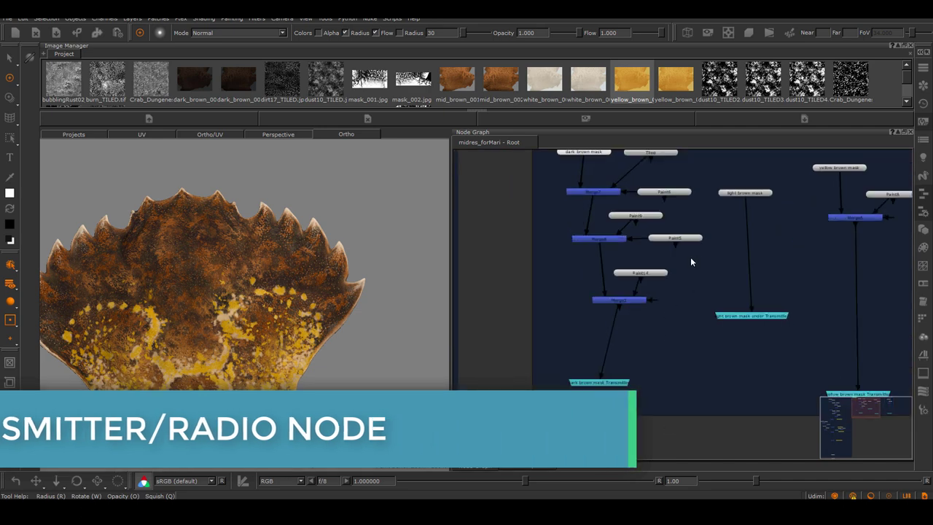
scroll(640, 299, "down", 2)
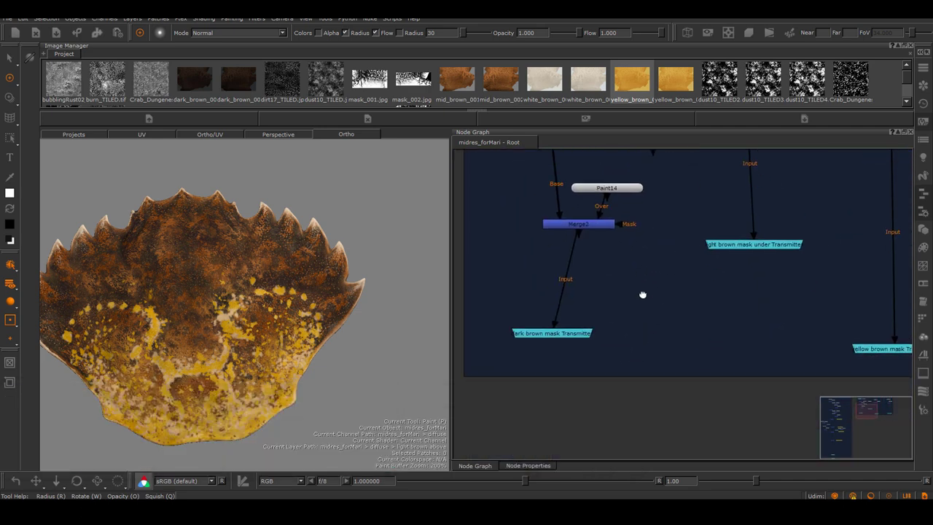
Trace a mask transmitter's link and review the diffuse group's radio nodes beside the mask group.
left_click(583, 338)
scroll(583, 338, "down", 3)
middle_click_drag(600, 406, 652, 375)
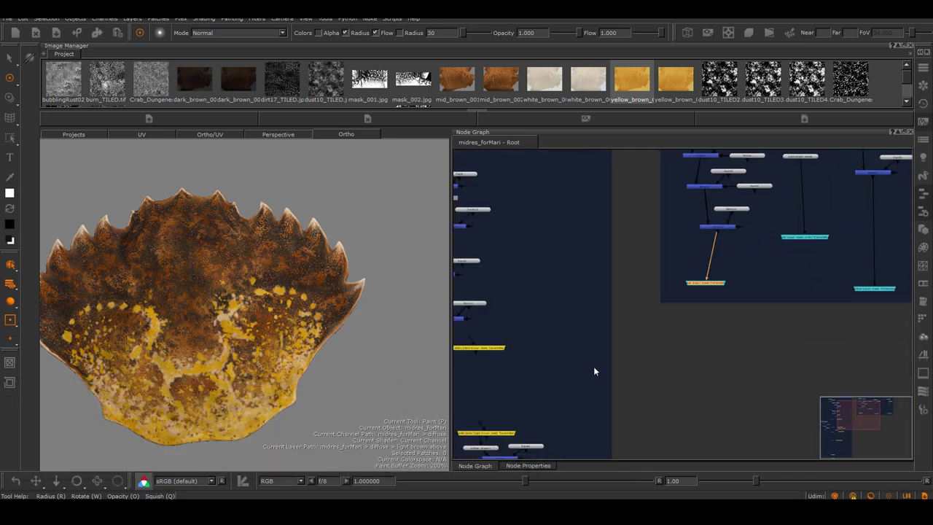
scroll(554, 371, "up", 3)
middle_click_drag(698, 354, 713, 240)
scroll(713, 240, "down", 2)
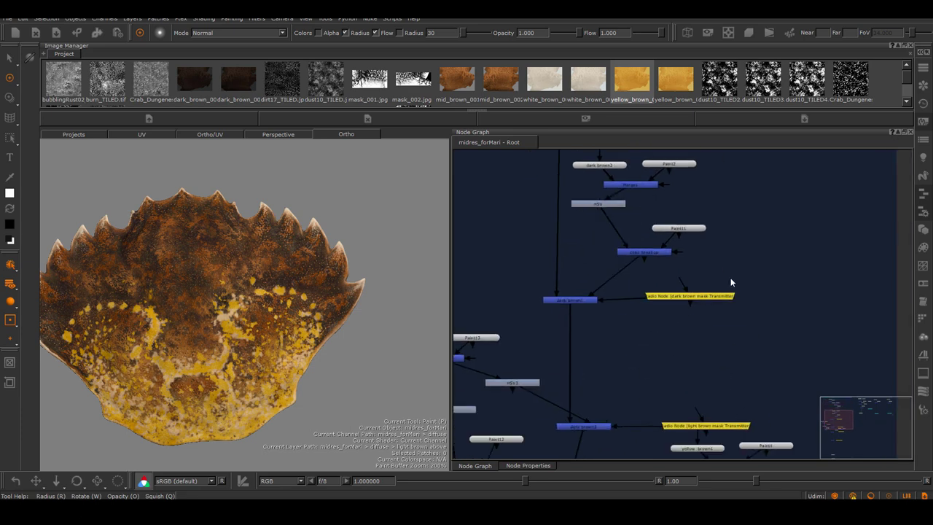
left_click_drag(731, 294, 746, 296)
scroll(710, 312, "down", 1)
middle_click_drag(710, 312, 536, 317)
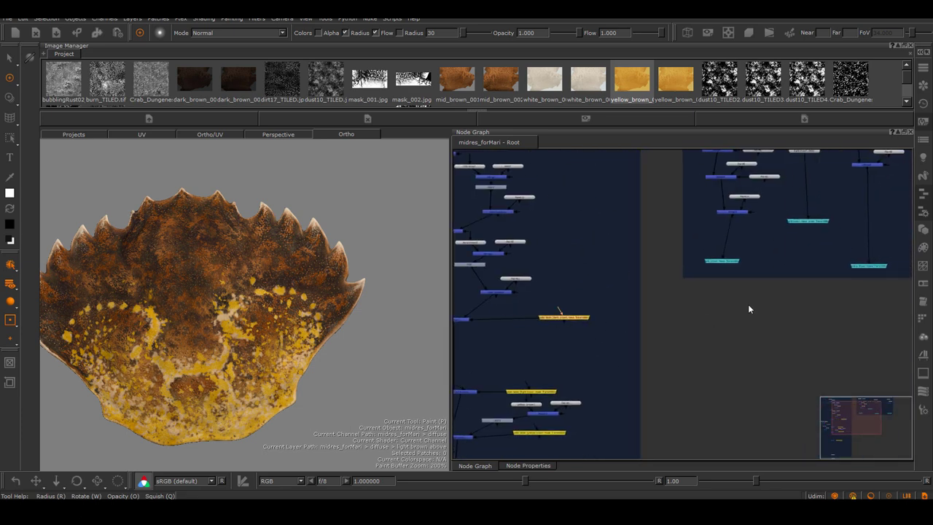
scroll(700, 219, "down", 1)
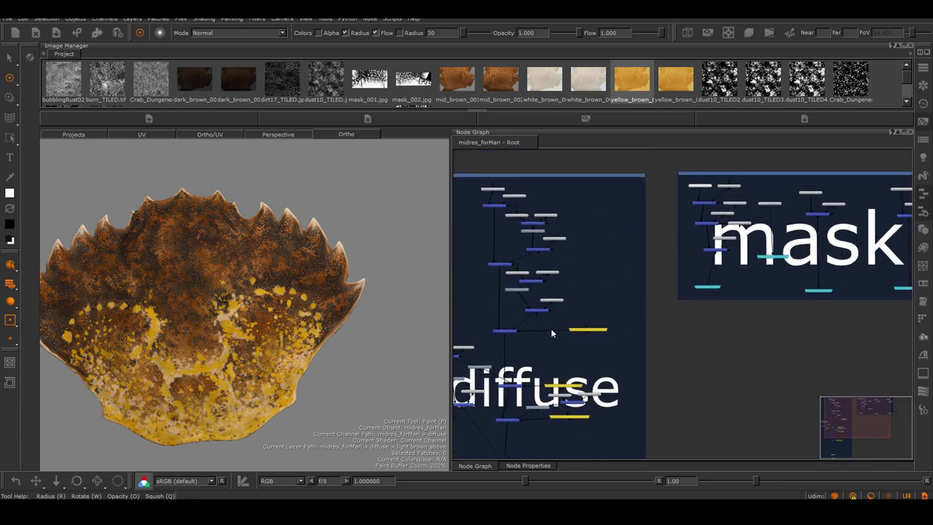
scroll(585, 333, "up", 4)
middle_click_drag(622, 267, 598, 228)
scroll(729, 244, "down", 2)
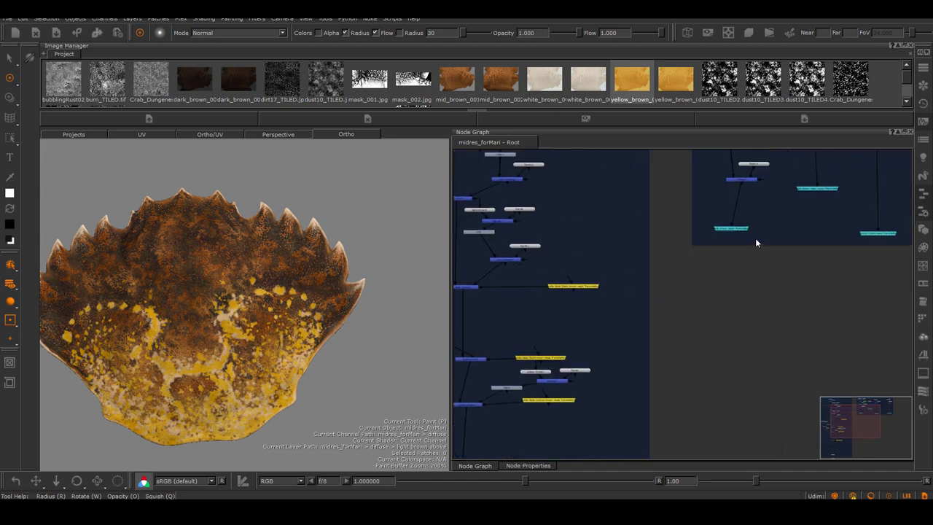
middle_click_drag(559, 290, 575, 390)
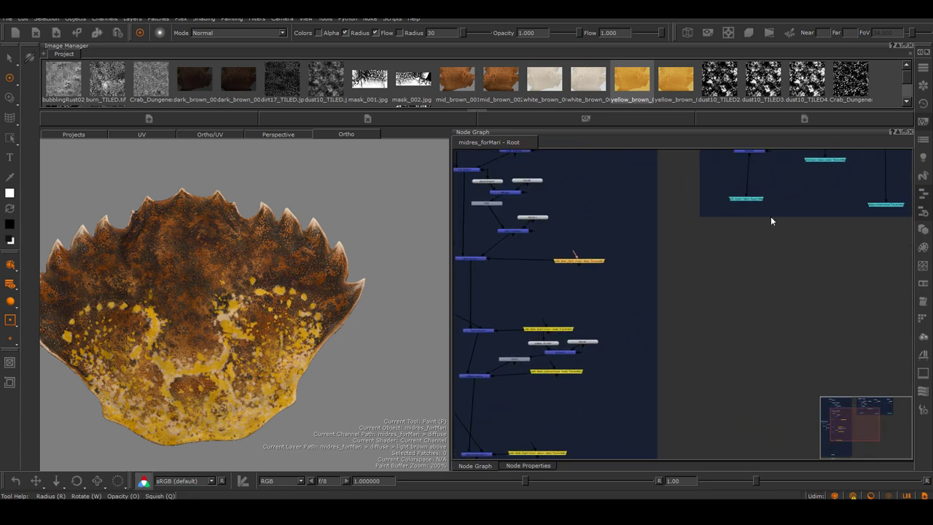
middle_click_drag(819, 221, 593, 361)
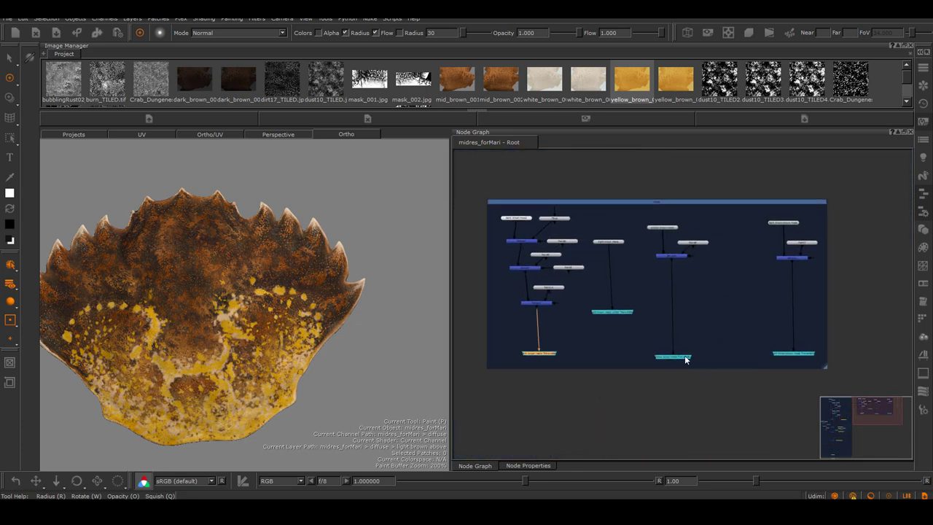
scroll(696, 349, "up", 3)
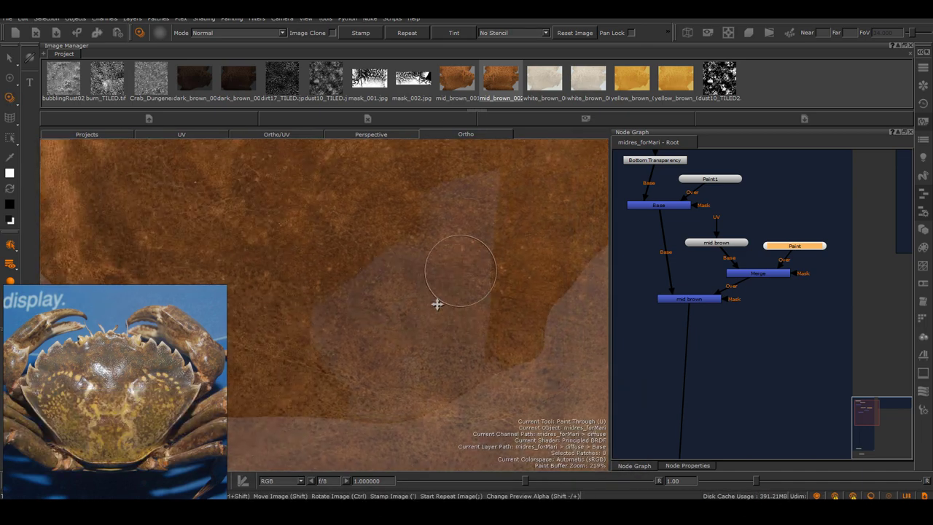
Paint the mid brown texture over the grey hole, rotating the shell to reach uncovered areas.
mouse_move(437, 304)
left_mouse_down()
mouse_move(350, 320)
mouse_move(379, 394)
mouse_move(438, 314)
mouse_move(361, 295)
mouse_move(467, 379)
left_mouse_up()
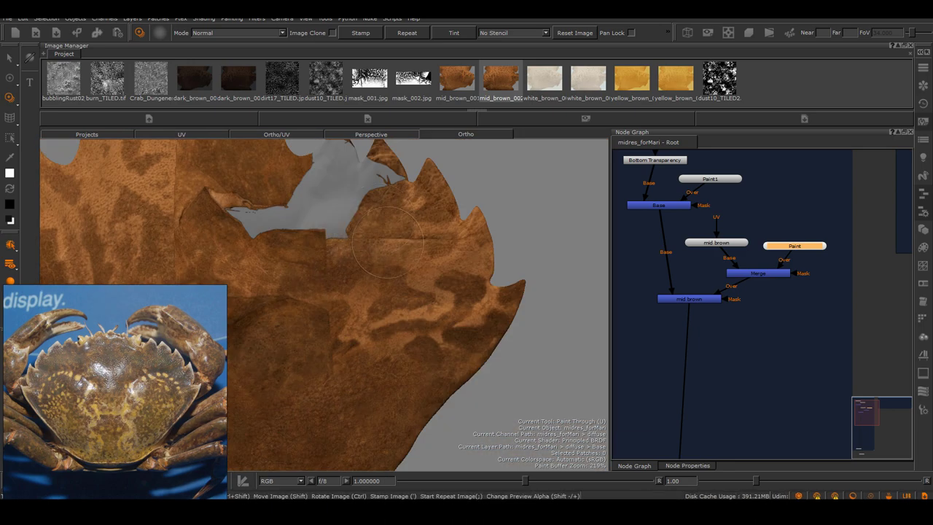
mouse_move(339, 179)
left_mouse_down()
mouse_move(421, 244)
mouse_move(323, 290)
left_mouse_up()
middle_click_drag(362, 189, 342, 172)
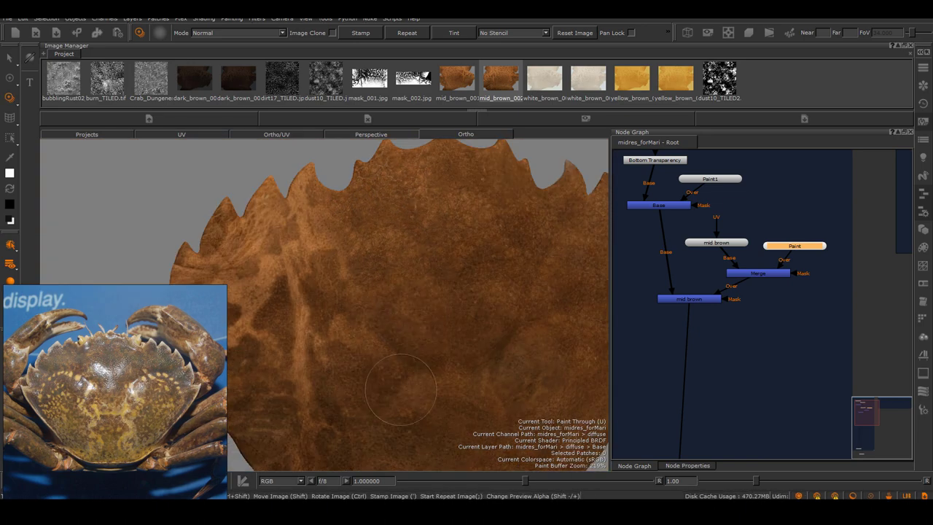
mouse_move(358, 283)
middle_mouse_down()
mouse_move(363, 258)
mouse_move(396, 287)
mouse_move(364, 264)
mouse_move(479, 269)
mouse_move(464, 307)
mouse_move(437, 327)
mouse_move(340, 258)
mouse_move(425, 333)
mouse_move(376, 292)
mouse_move(431, 265)
middle_mouse_up()
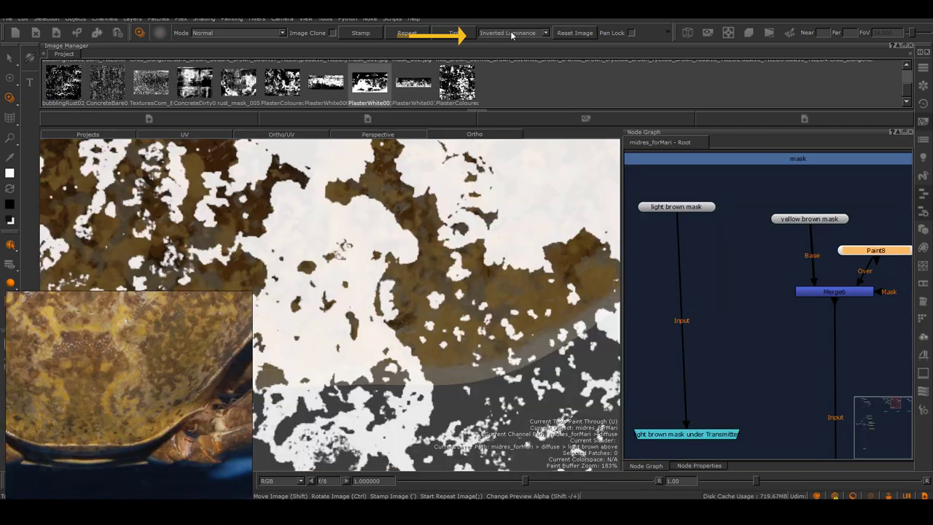
Keep the stencil on Luminance, swap paint colours and select the light brown mask node.
left_click(513, 33)
left_click(514, 42)
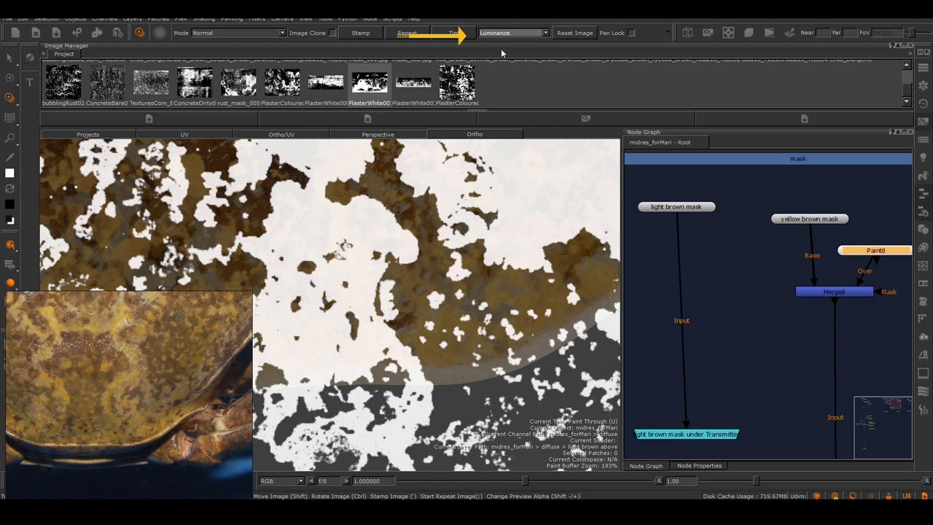
left_click(514, 33)
left_click(514, 33)
key("x")
left_click_drag(866, 253, 862, 253)
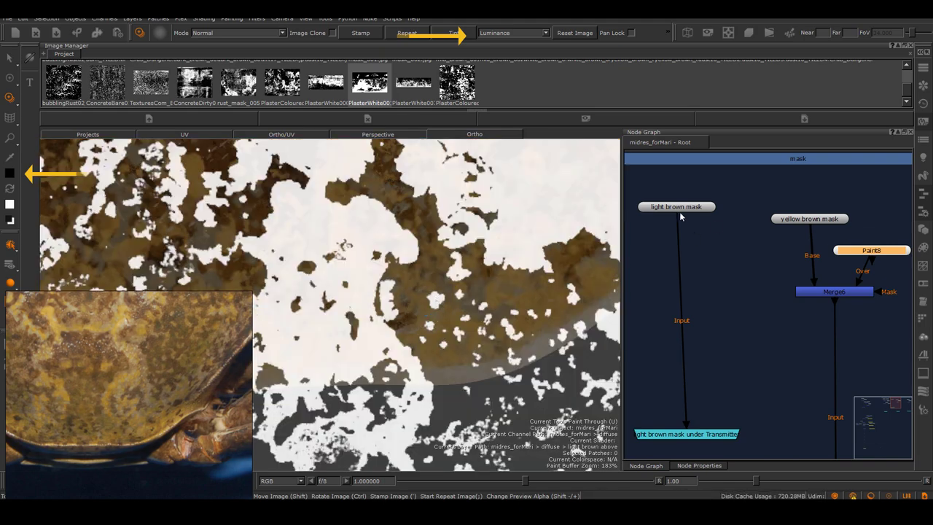
left_click_drag(677, 206, 677, 209)
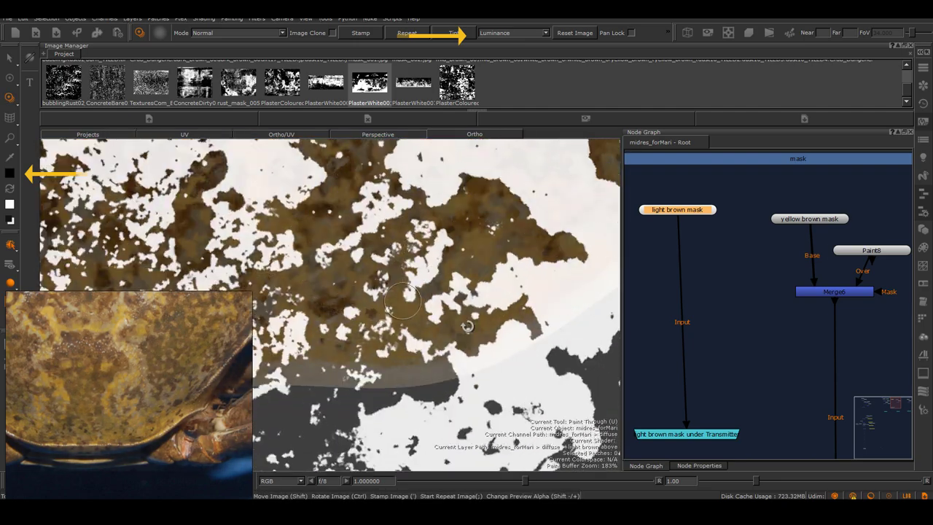
Rotate and slide the stencil over the shell and paint its pattern into the mask.
left_click_drag(467, 327, 465, 307, "ctrl")
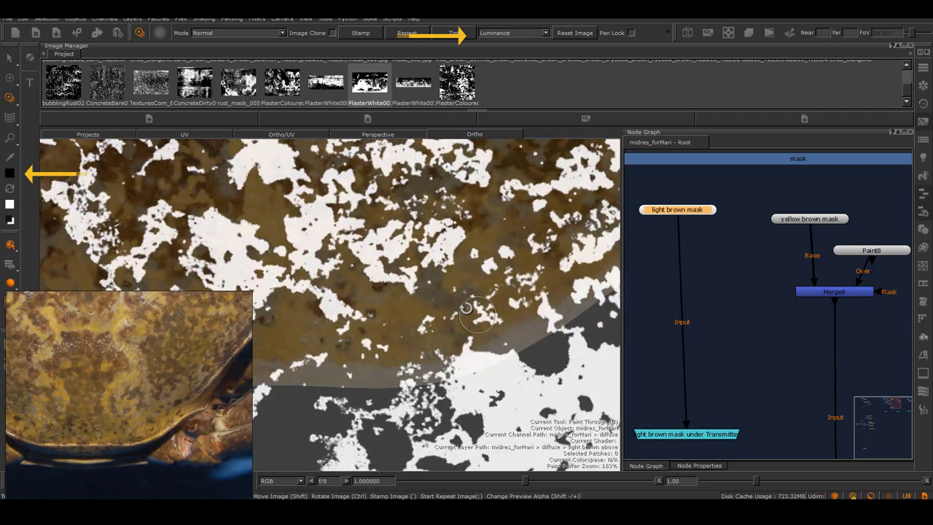
left_click_drag(484, 374, 559, 355, "ctrl")
left_click_drag(489, 335, 427, 359, "shift")
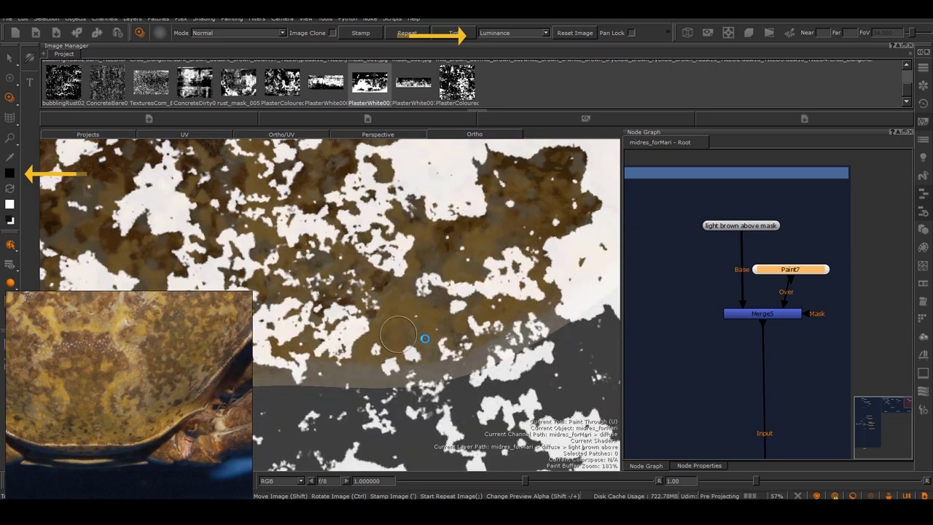
key("ctrl+alt")
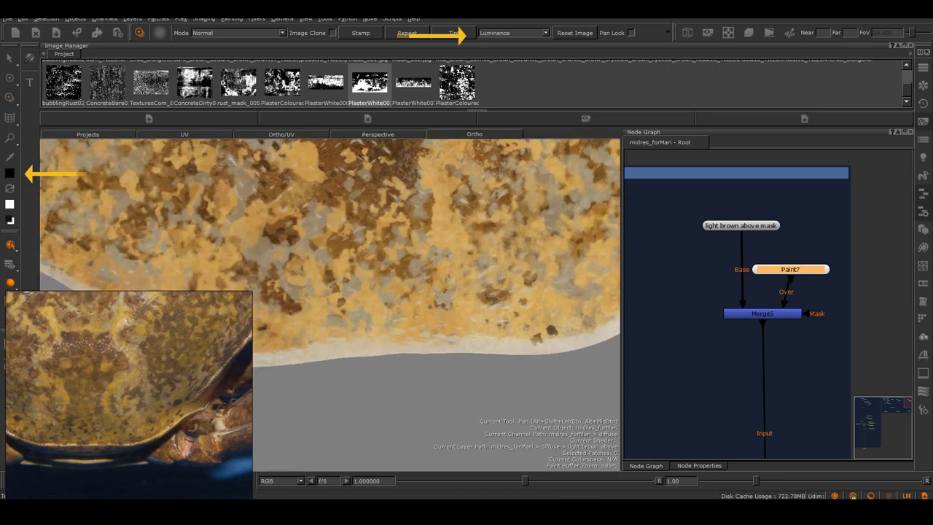
mouse_move(442, 315)
left_mouse_down("ctrl+alt")
mouse_move(430, 303)
mouse_move(452, 299)
mouse_move(568, 357)
mouse_move(449, 357)
mouse_move(438, 348)
mouse_move(501, 410)
left_mouse_up("ctrl+alt")
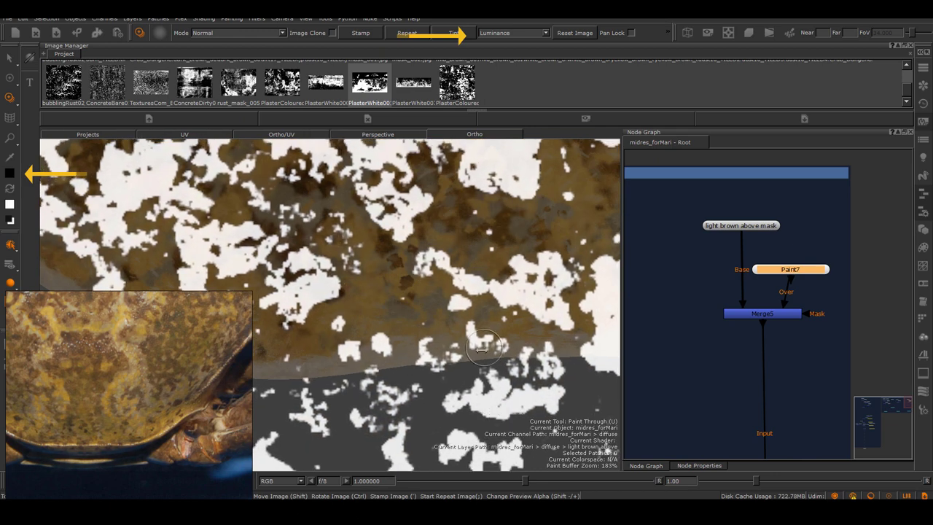
left_click_drag(474, 350, 522, 313, "shift")
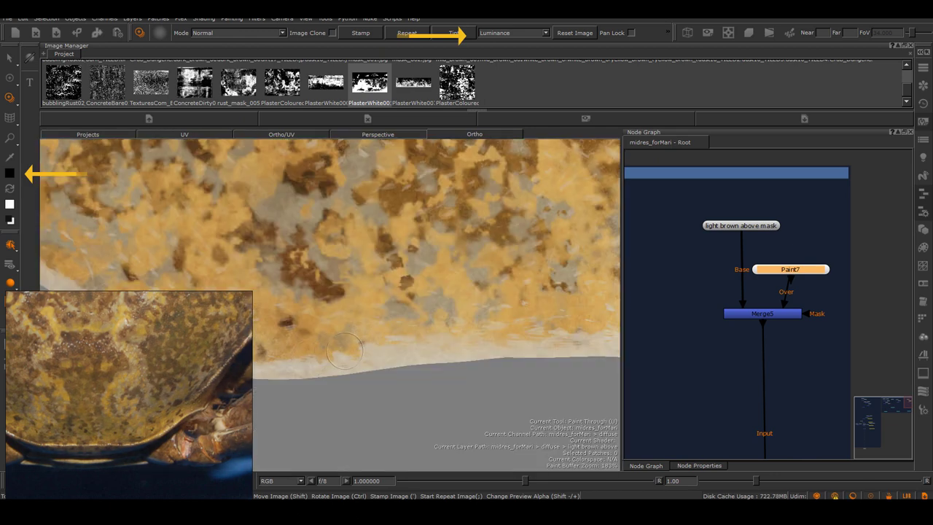
left_click_drag(344, 352, 357, 352)
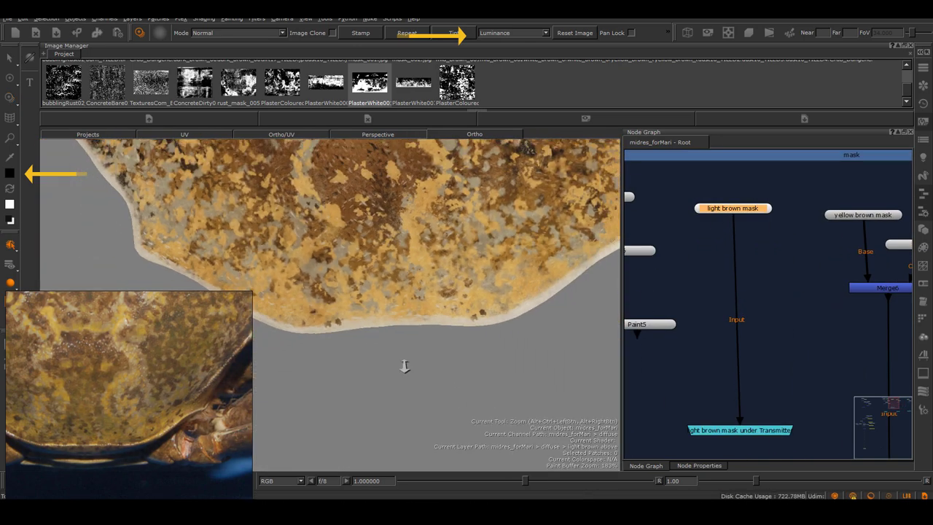
Zoom in and resume painting through the stencil, bringing the yellow brown mask and Merge6 into view.
mouse_move(405, 366)
left_mouse_down()
mouse_move(443, 327)
mouse_move(438, 336)
left_mouse_up()
key("t")
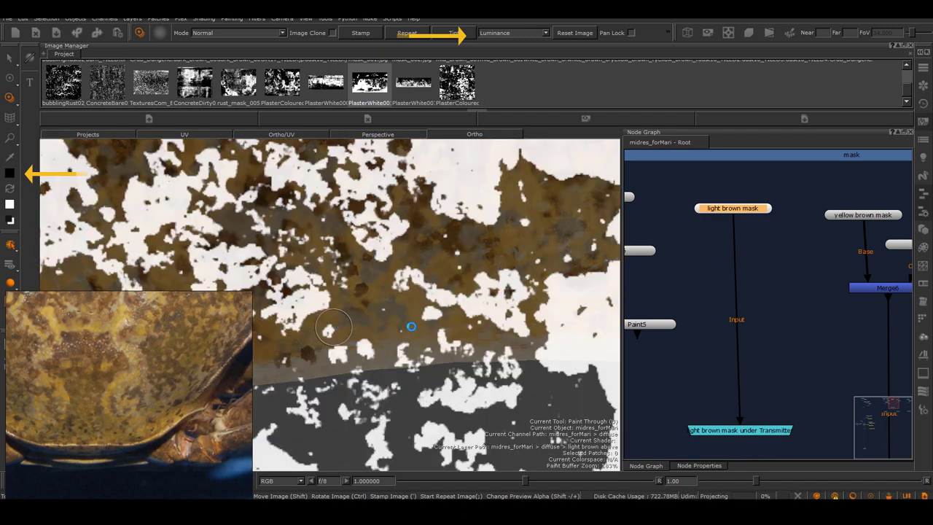
middle_click_drag(864, 231, 737, 231)
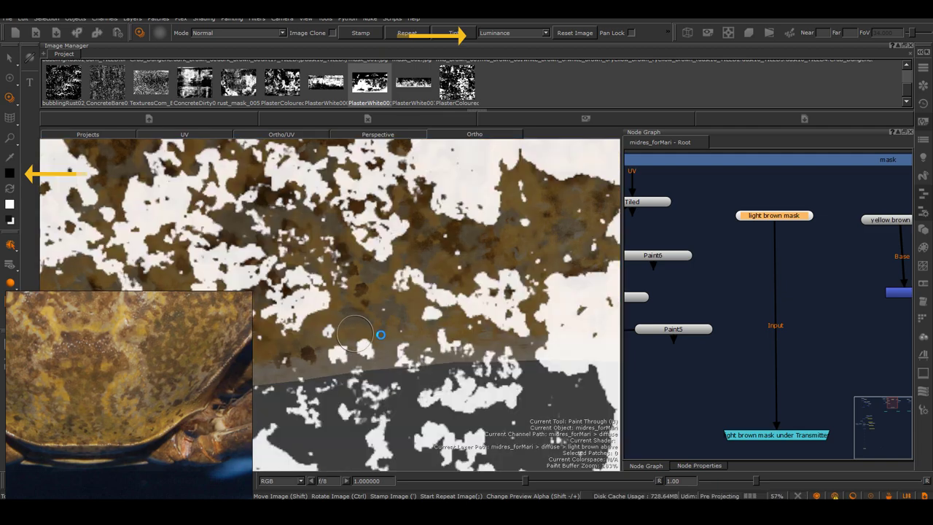
mouse_move(355, 334)
middle_mouse_down()
mouse_move(344, 375)
mouse_move(406, 365)
mouse_move(399, 356)
middle_mouse_up()
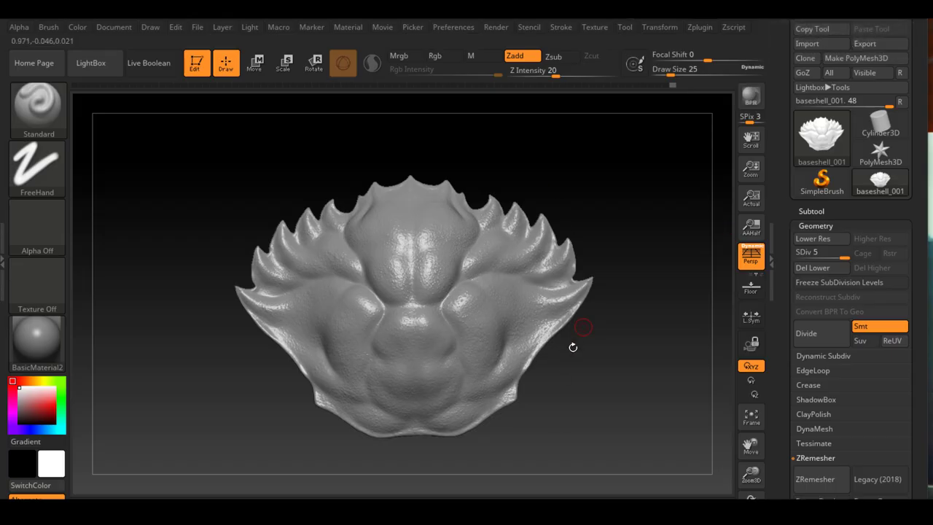
Tilt the baseshell subtool forward in the ZBrush canvas.
mouse_move(573, 347)
left_mouse_down()
mouse_move(609, 423)
mouse_move(555, 351)
left_mouse_up()
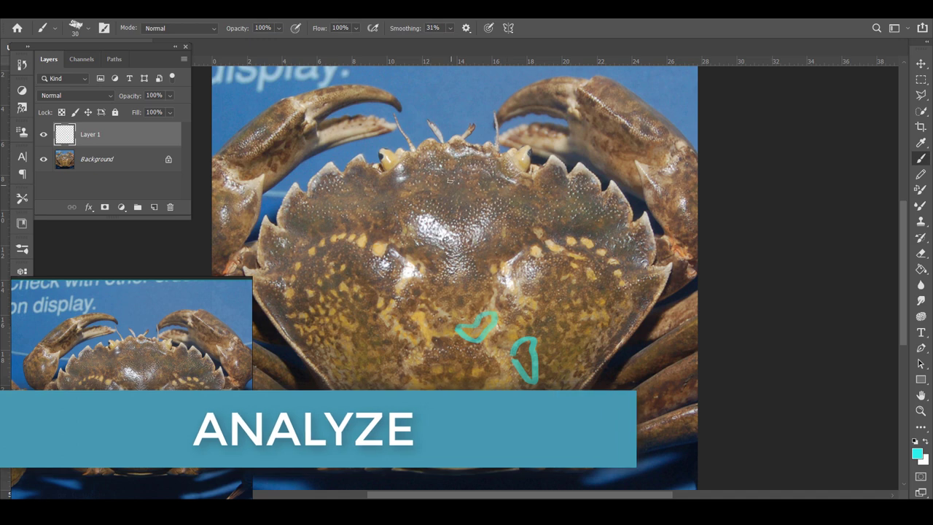
Draw a teal loop around another pattern area on the crab photo.
mouse_move(449, 178)
left_mouse_down()
mouse_move(442, 216)
mouse_move(474, 196)
mouse_move(452, 180)
left_mouse_up()
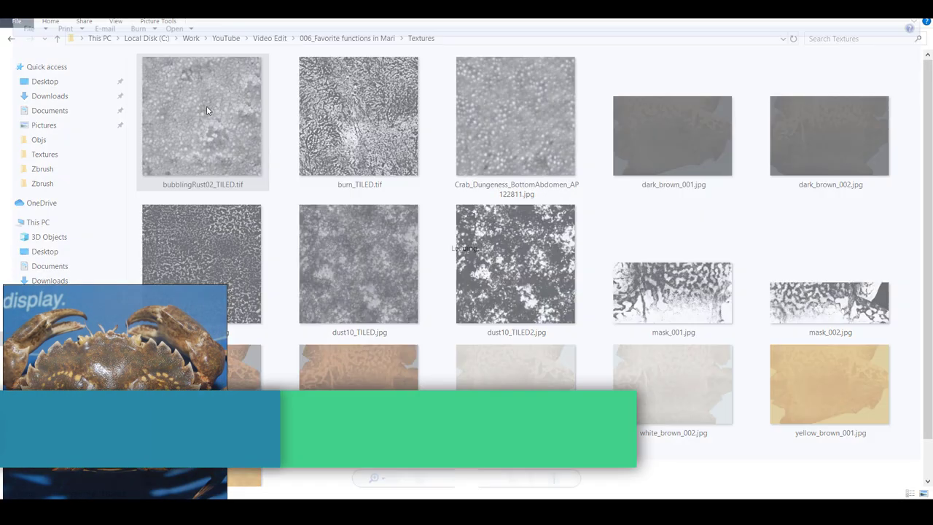
Open the first texture image and page through the next fourteen in Windows Photo Viewer.
double_click(206, 105)
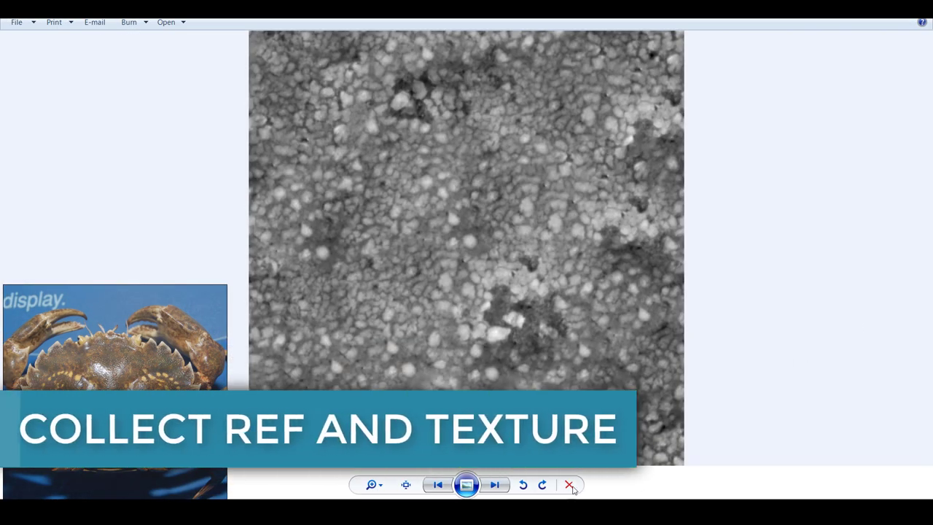
left_click(498, 488)
left_click(497, 488)
left_click(498, 487)
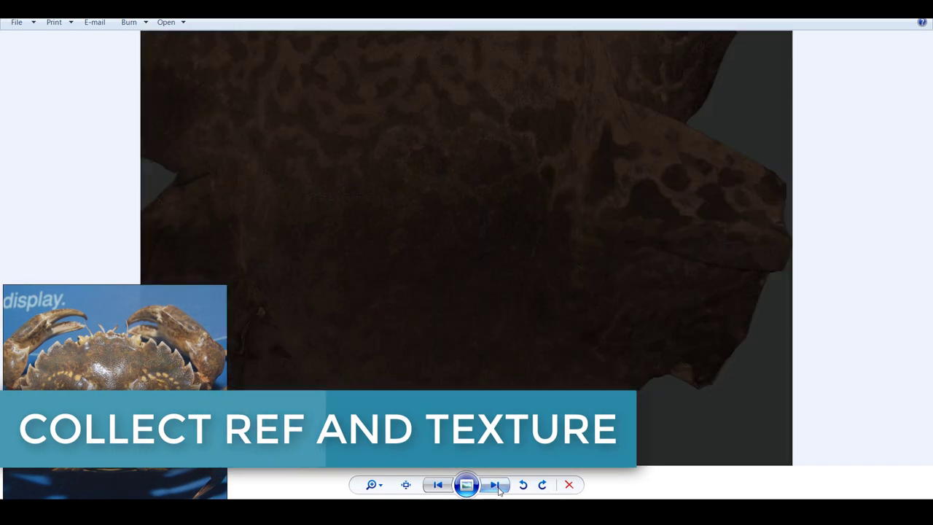
left_click(498, 487)
left_click(498, 488)
left_click(498, 488)
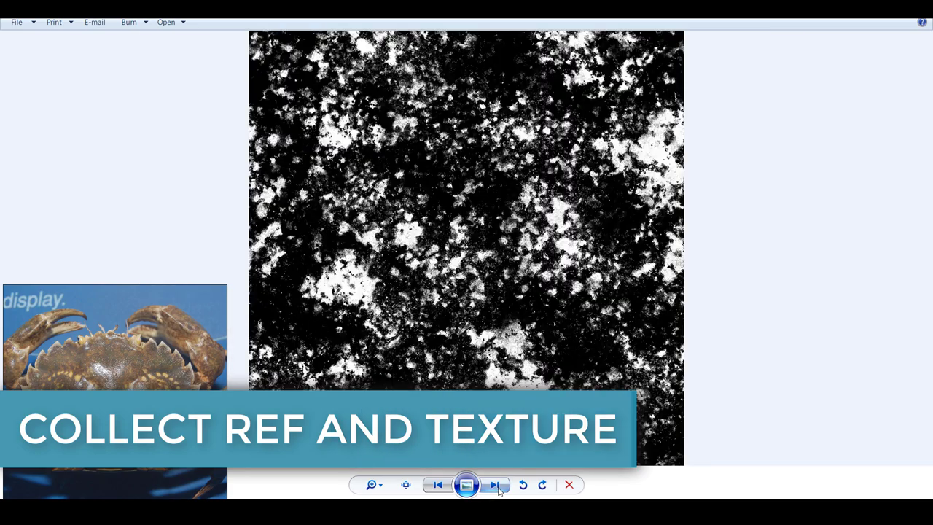
left_click(498, 488)
left_click(498, 487)
left_click(498, 487)
left_click(498, 487)
left_click(498, 488)
left_click(498, 487)
left_click(498, 488)
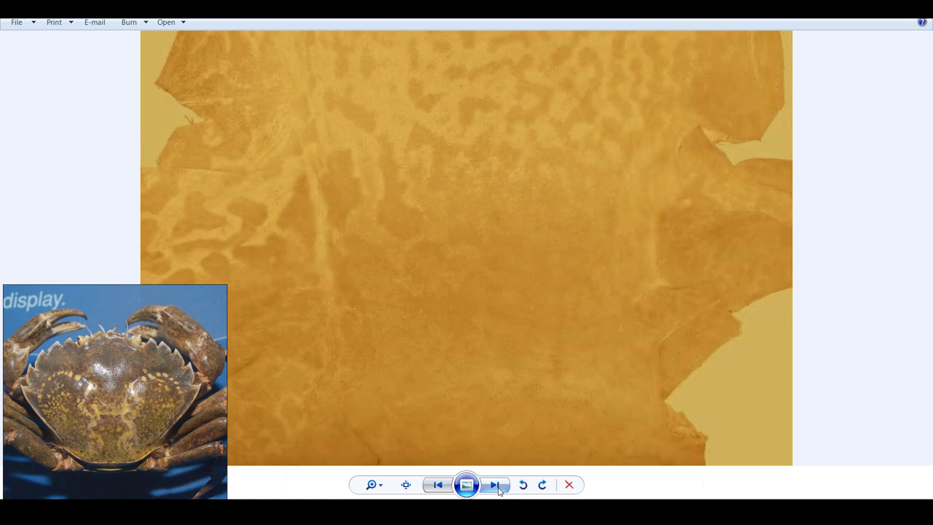
left_click(498, 487)
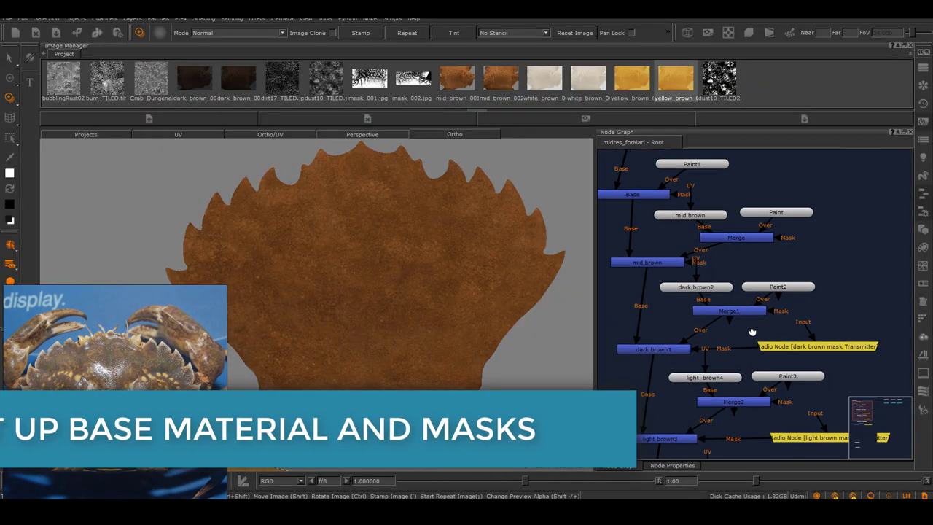
Pan the node graph past yellow brown1 to the mask backdrop with its three transmitters.
middle_click_drag(752, 333, 786, 318)
middle_click_drag(687, 334, 833, 328)
scroll(838, 328, "down", 2)
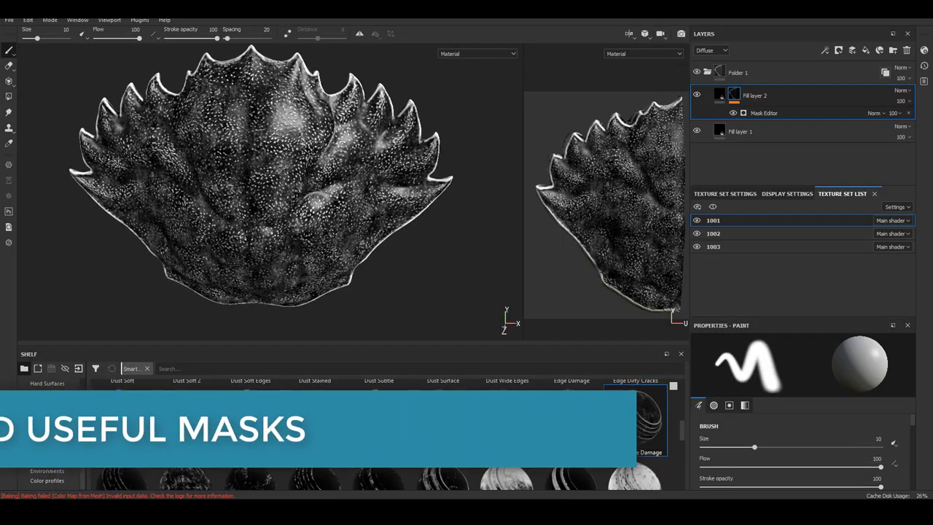
Orbit the crab shell to check the new mask and shift the Merge4 node right.
scroll(333, 252, "down", 3)
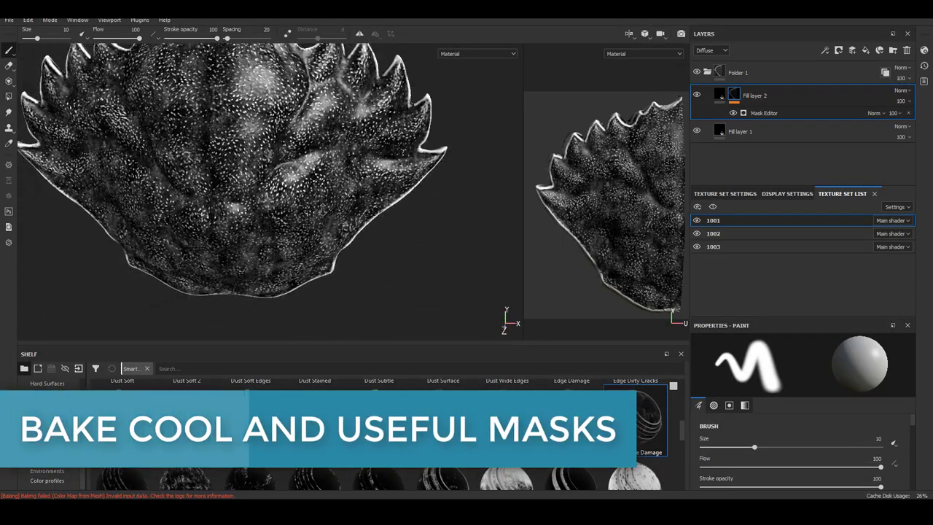
mouse_move(321, 209)
left_mouse_down("alt")
mouse_move(400, 281)
mouse_move(266, 229)
mouse_move(284, 232)
mouse_move(309, 213)
left_mouse_up("alt")
scroll(401, 281, "up", 3)
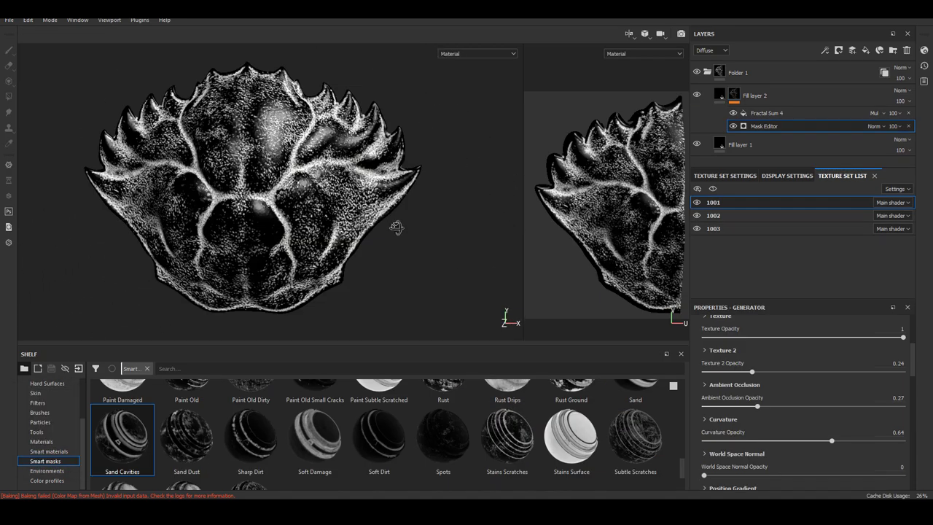
left_click_drag(397, 228, 347, 297, "alt")
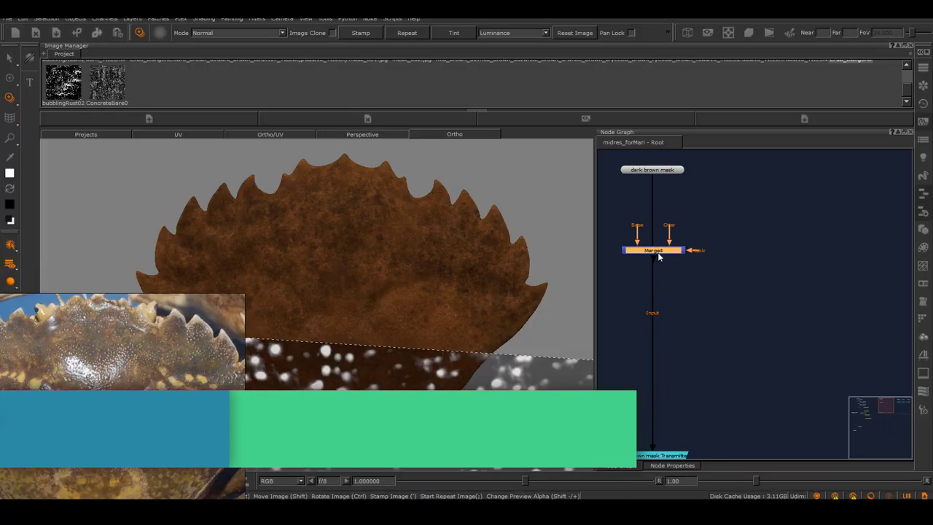
left_click_drag(658, 255, 685, 255)
Add a 4096 x 4096 Paint5 node and import all patches from Desktop/Work/Substance Export.
key("p")
left_click(443, 317)
left_click_drag(717, 192, 727, 210)
right_click(727, 210)
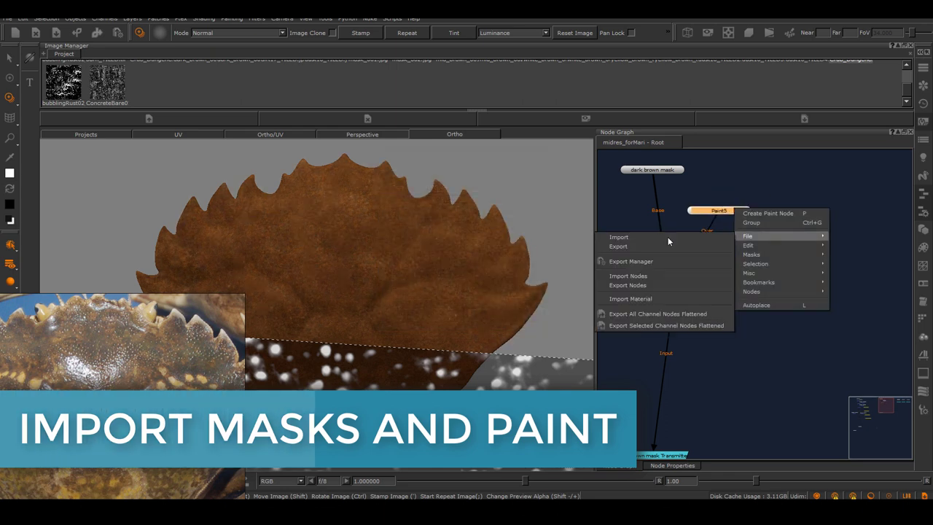
left_click(643, 237)
double_click(310, 260)
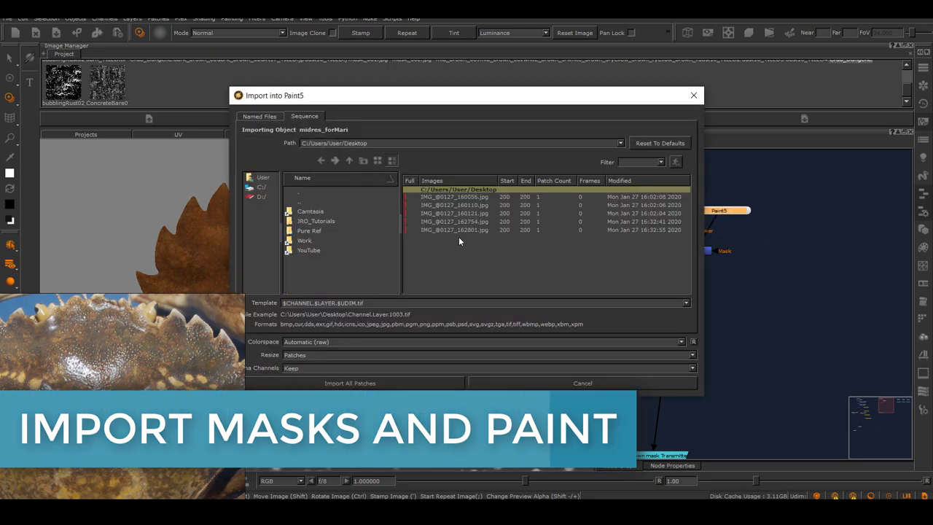
double_click(308, 242)
double_click(325, 248)
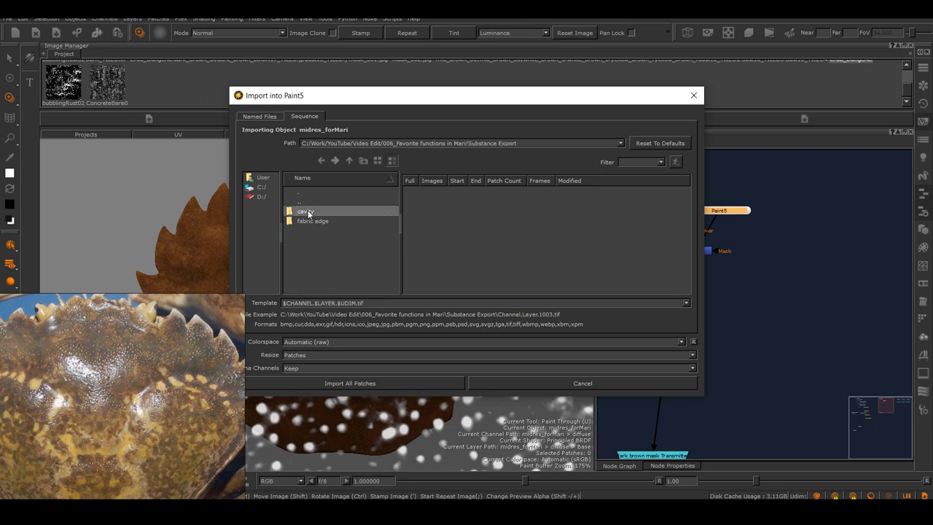
left_click(374, 383)
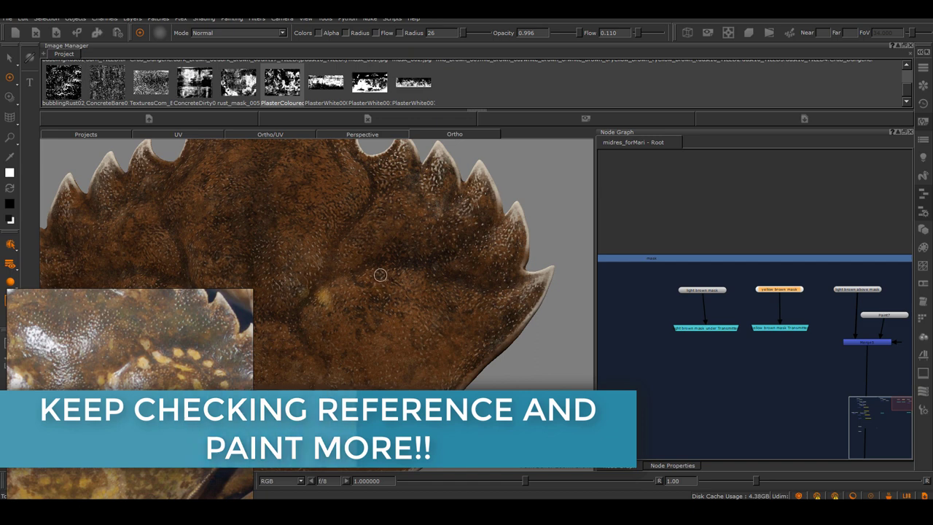
Dab three yellow spots along the carapace ridge, move up the shell, then swap to white.
left_click(433, 279)
left_click(456, 292)
left_click(466, 310)
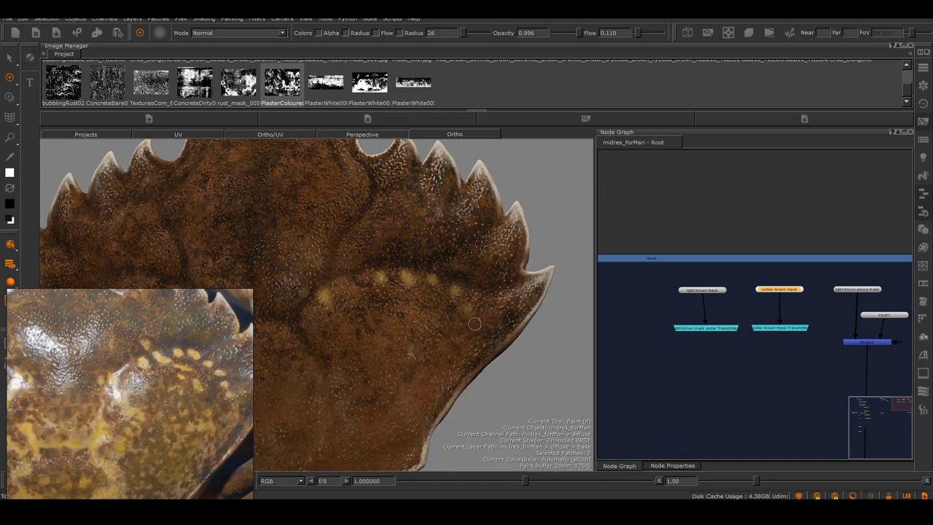
mouse_move(465, 284)
middle_mouse_down()
mouse_move(416, 340)
mouse_move(368, 344)
mouse_move(436, 351)
middle_mouse_up()
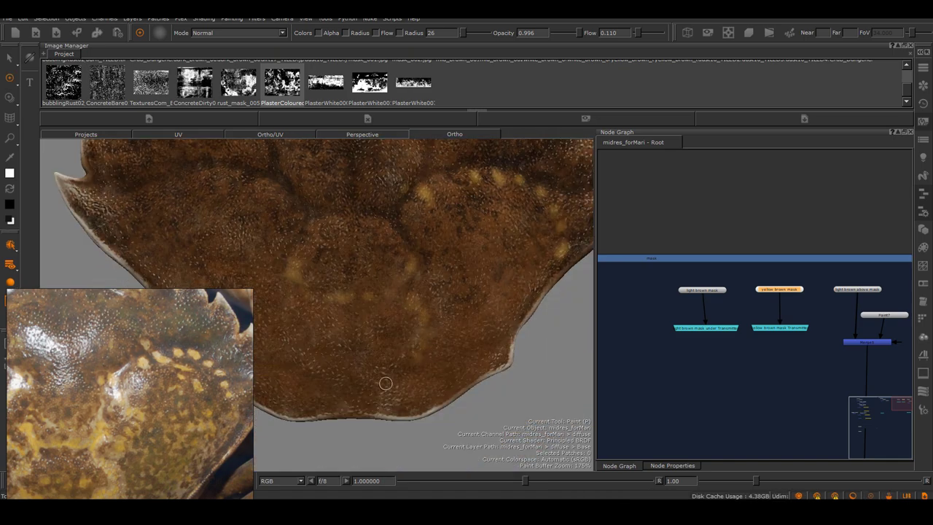
middle_click_drag(394, 380, 432, 288)
key("x")
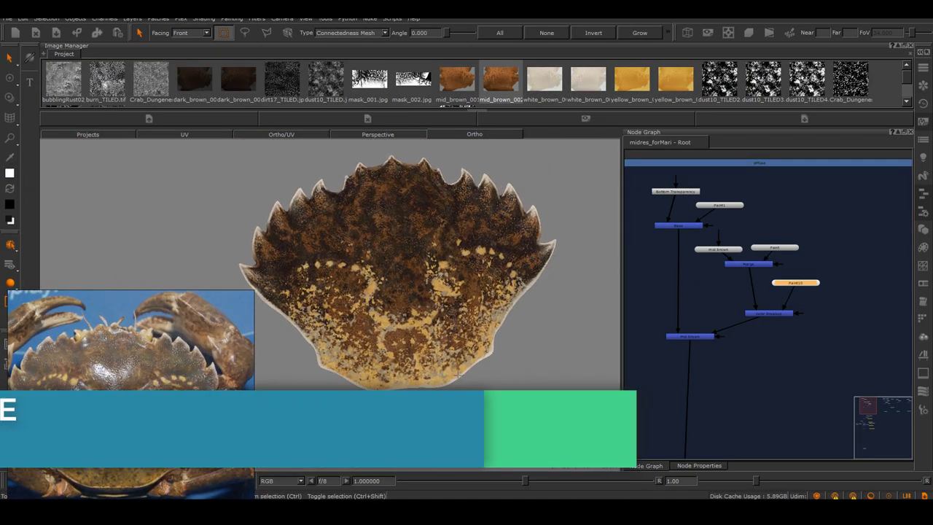
Switch to the Paint tool with P and zoom the Ortho view for more mottling.
scroll(417, 330, "up", 2)
scroll(417, 320, "down", 2)
key("p")
scroll(419, 291, "up", 5)
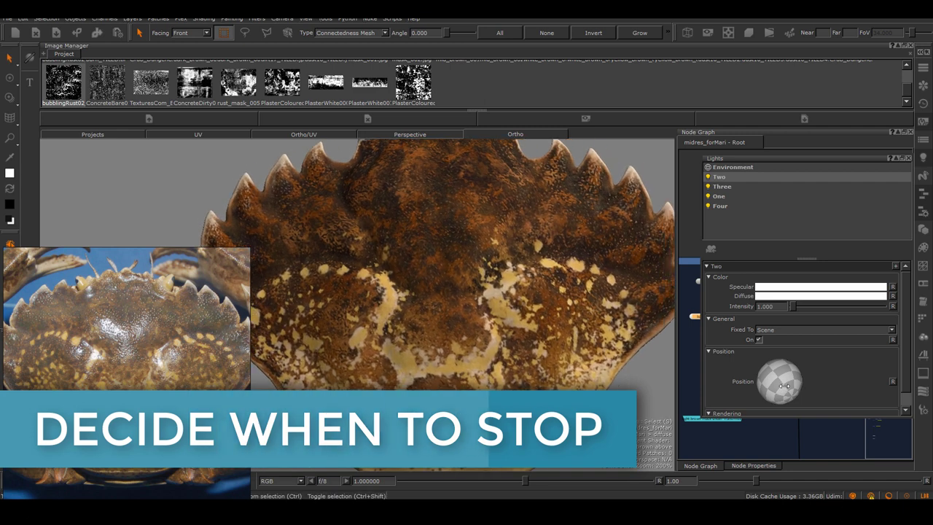
Rotate the light to darken the lower shell and zoom out slightly on the carapace.
left_click_drag(785, 386, 786, 389)
scroll(478, 370, "down", 3)
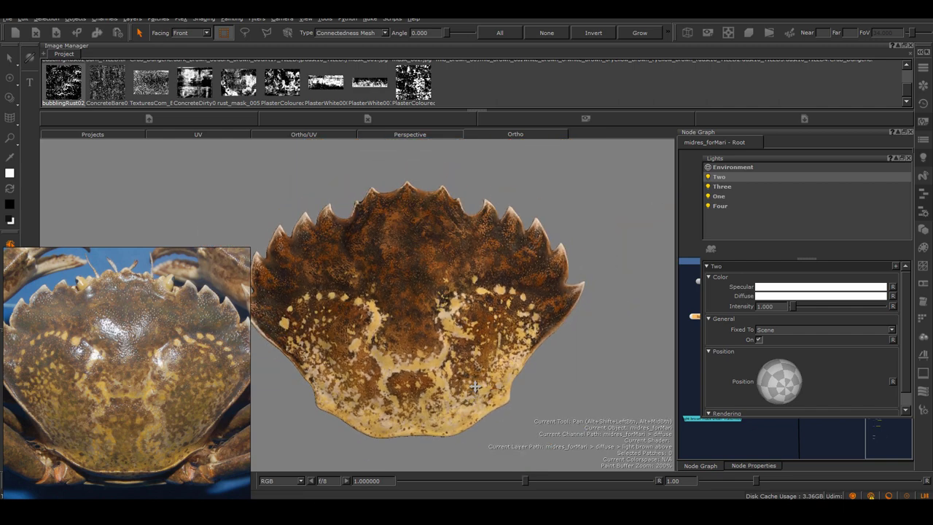
scroll(479, 370, "up", 2)
key("s")
left_click_drag(784, 373, 785, 384)
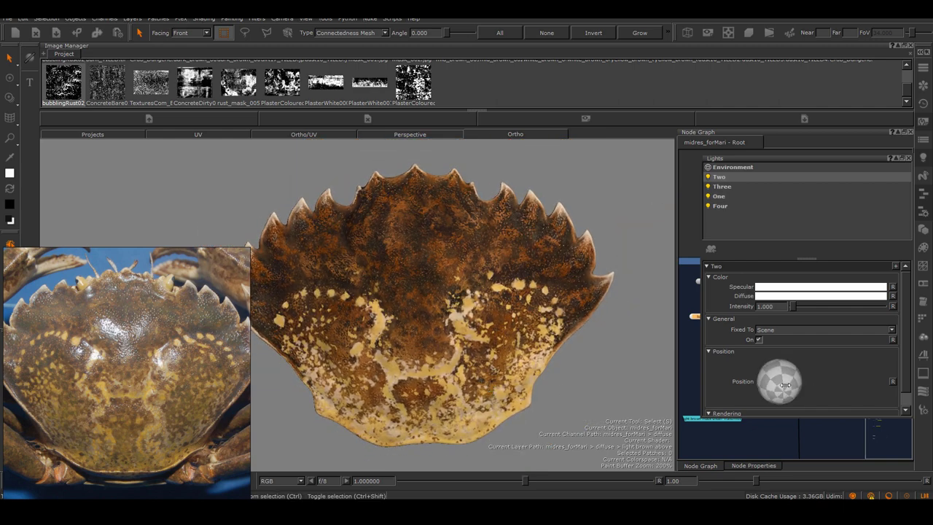
left_click_drag(486, 368, 470, 368, "ctrl+alt")
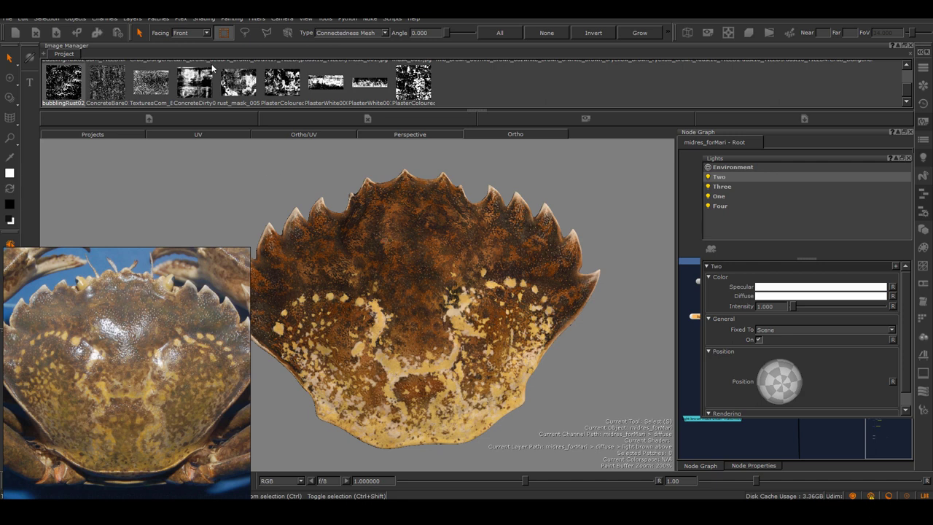
Save the Mari session.
left_click(6, 18)
mouse_move(30, 52)
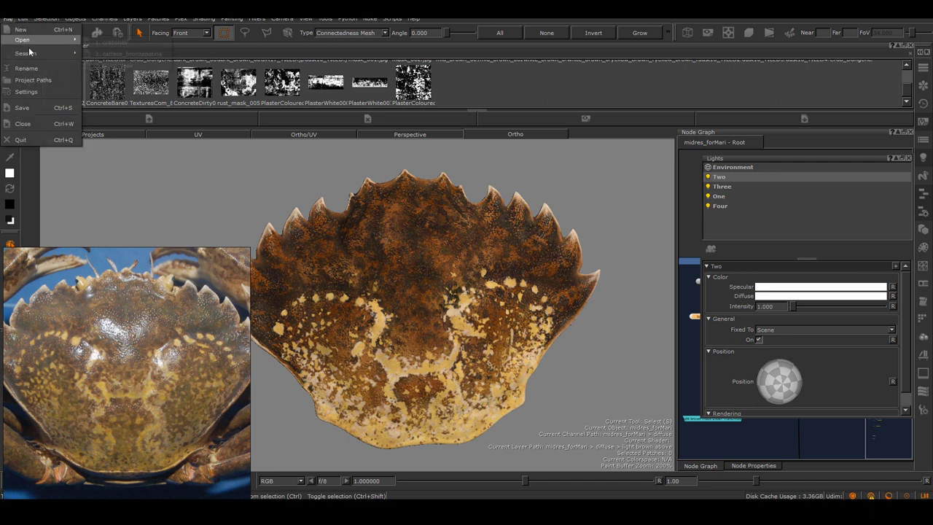
left_click(21, 108)
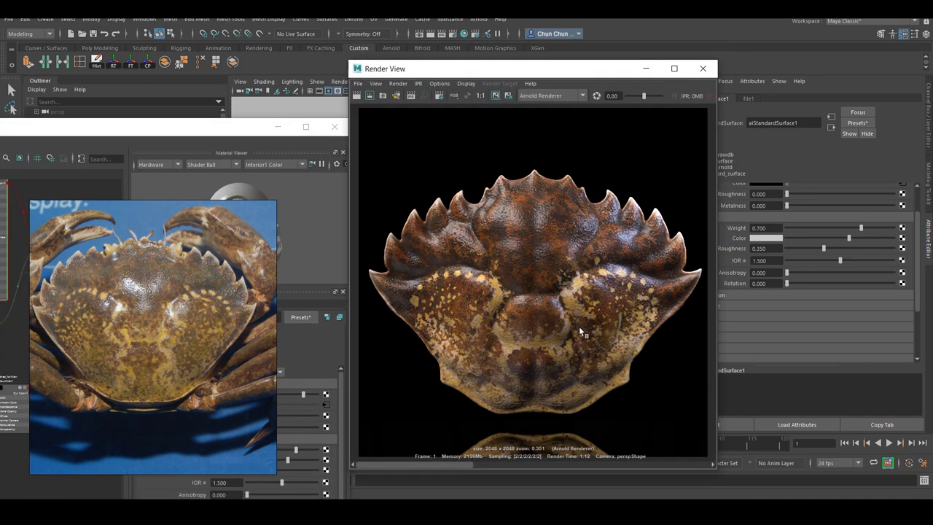
Move Render View aside, bring Hypershade forward and clear its graph selection.
left_click_drag(603, 69, 552, 69)
left_click_drag(97, 129, 360, 102)
scroll(257, 263, "down", 2)
left_click(265, 275)
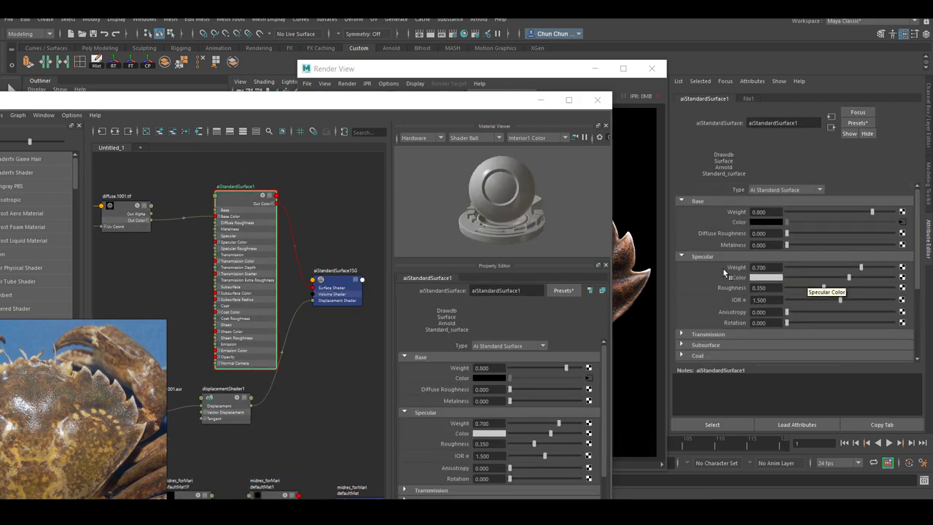
Review aiStandardSurface1's specular settings: weight 0.700, roughness 0.350.
scroll(777, 281, "down", 5)
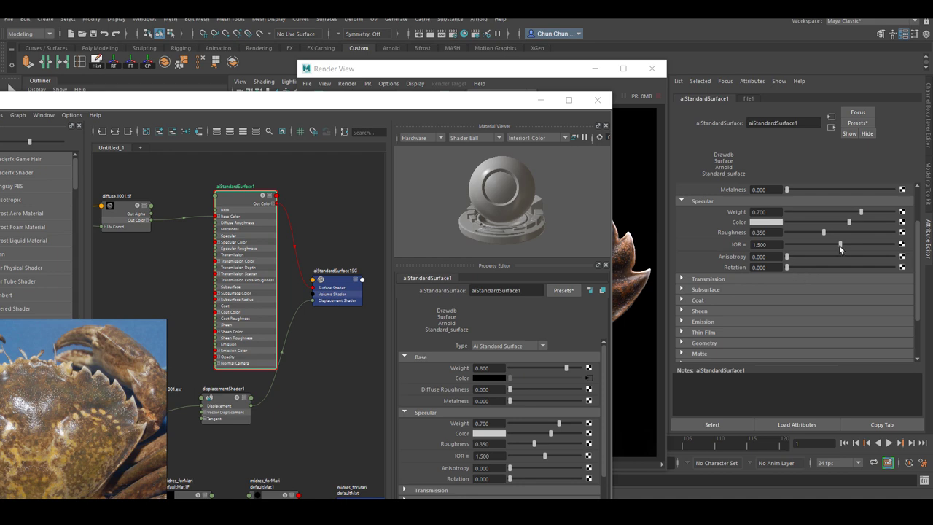
scroll(918, 282, "up", 2)
left_click_drag(502, 107, 220, 97)
scroll(204, 268, "up", 1)
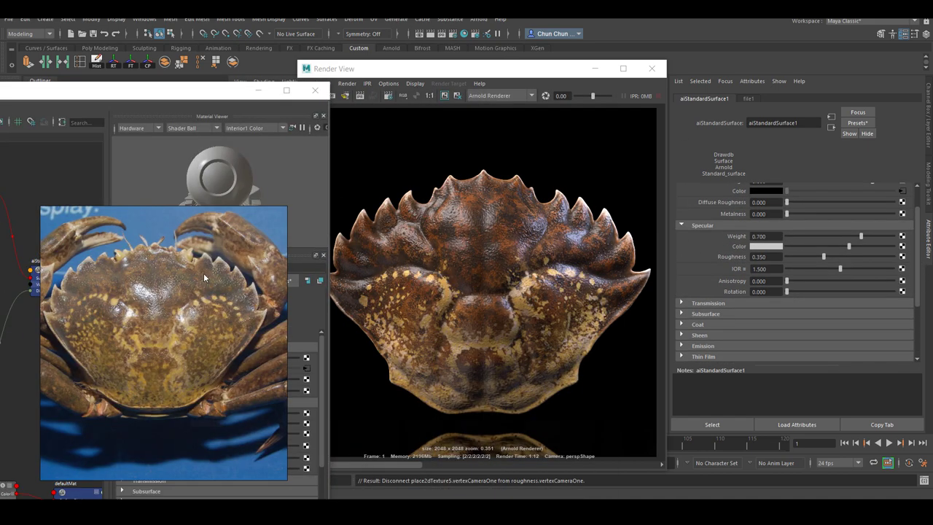